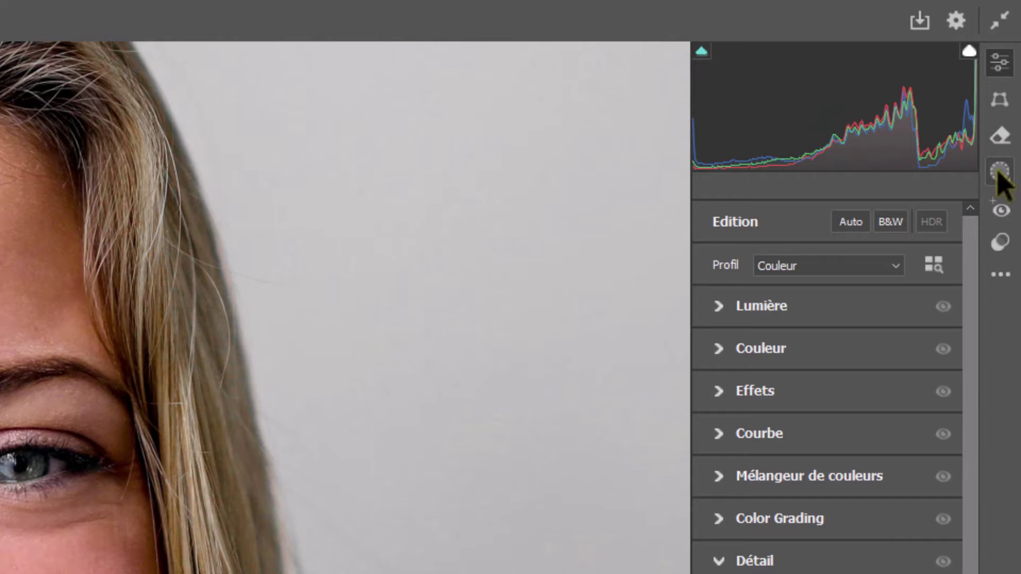
- Create one combined mask for Personne 1 covering Peau du visage and Peau du corps
left_click(998, 173)
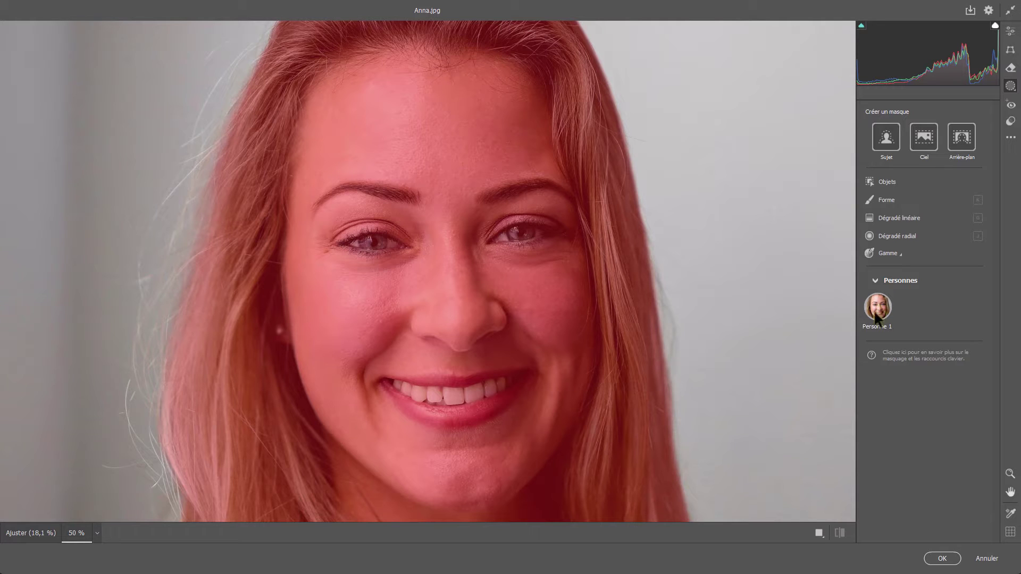
left_click(878, 308)
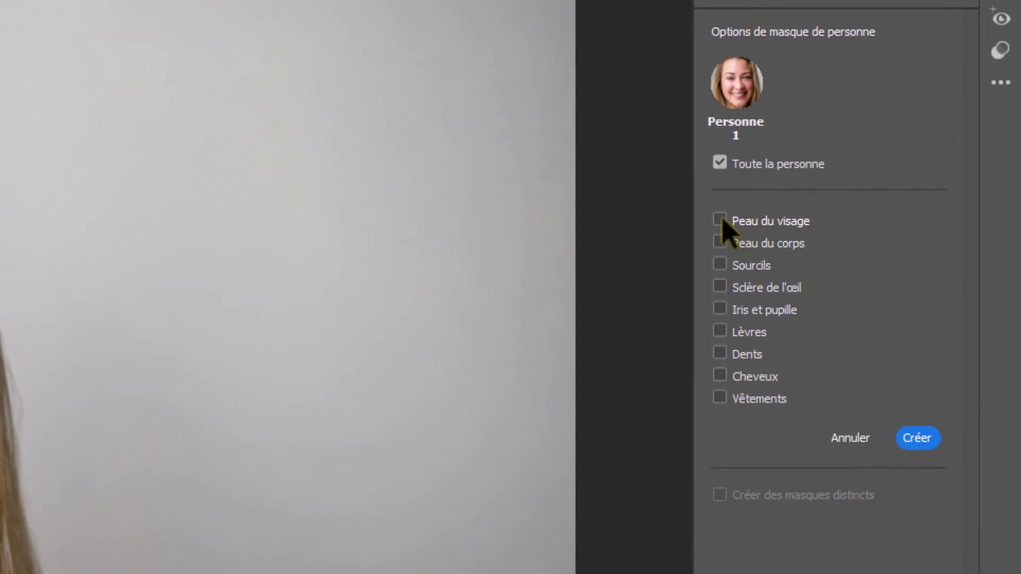
left_click(871, 206)
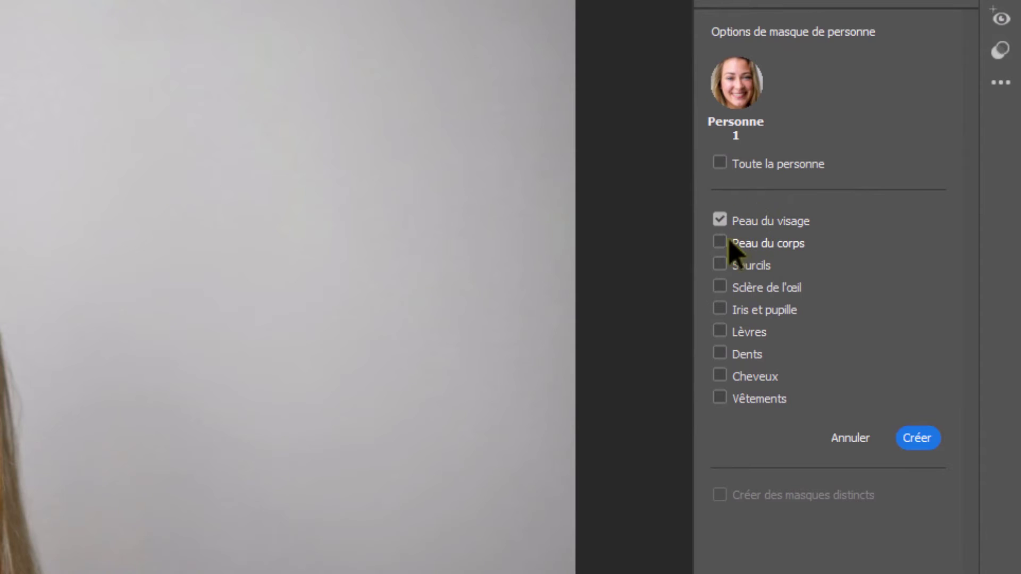
left_click(727, 245)
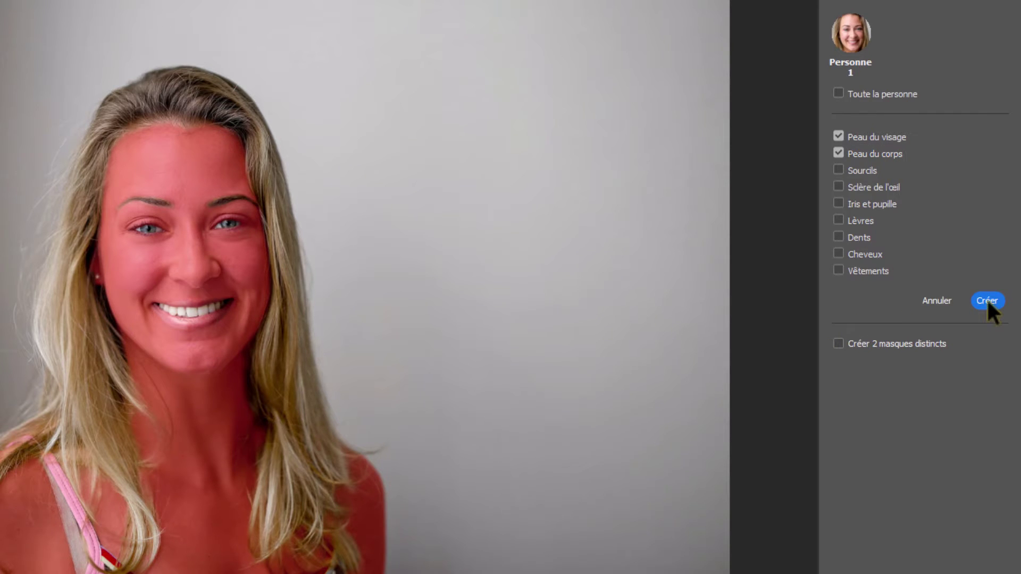
left_click(987, 300)
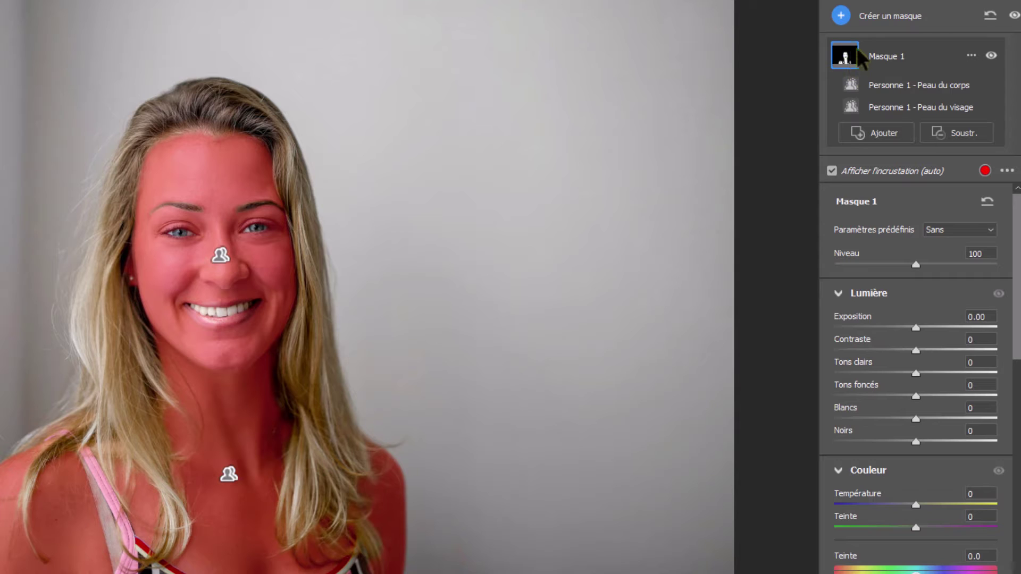
- Raise the Textures effect on the skin mask, Masque 1, to +81
left_click(851, 51)
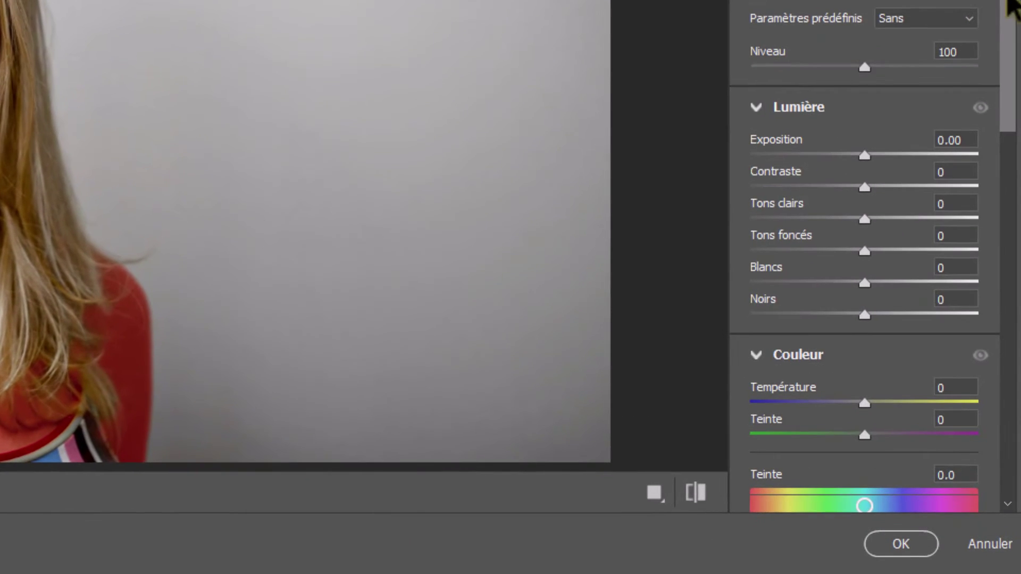
scroll(1010, 4, "down", 1)
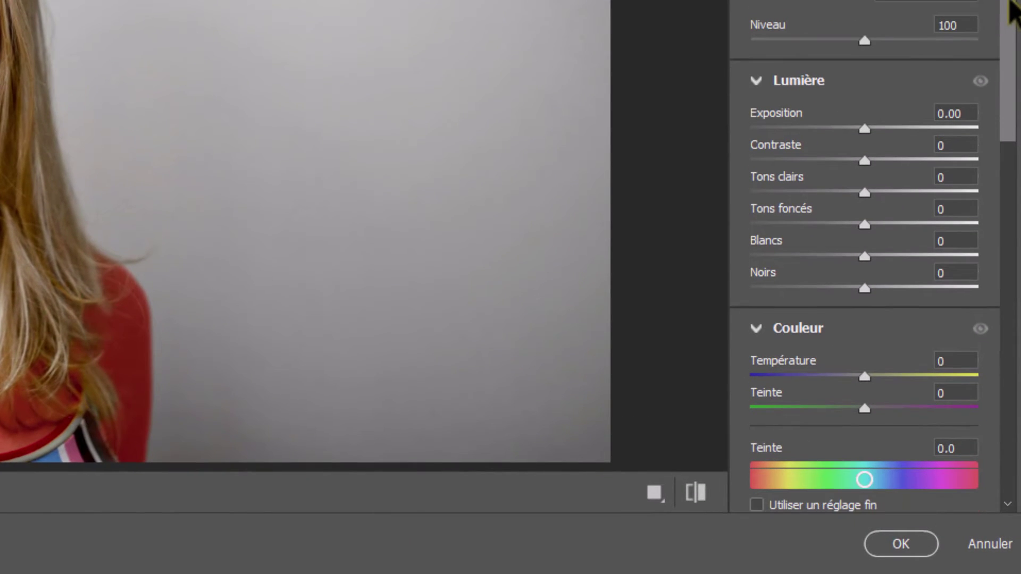
left_click_drag(1011, 5, 1011, 295)
scroll(873, 202, "down", 2)
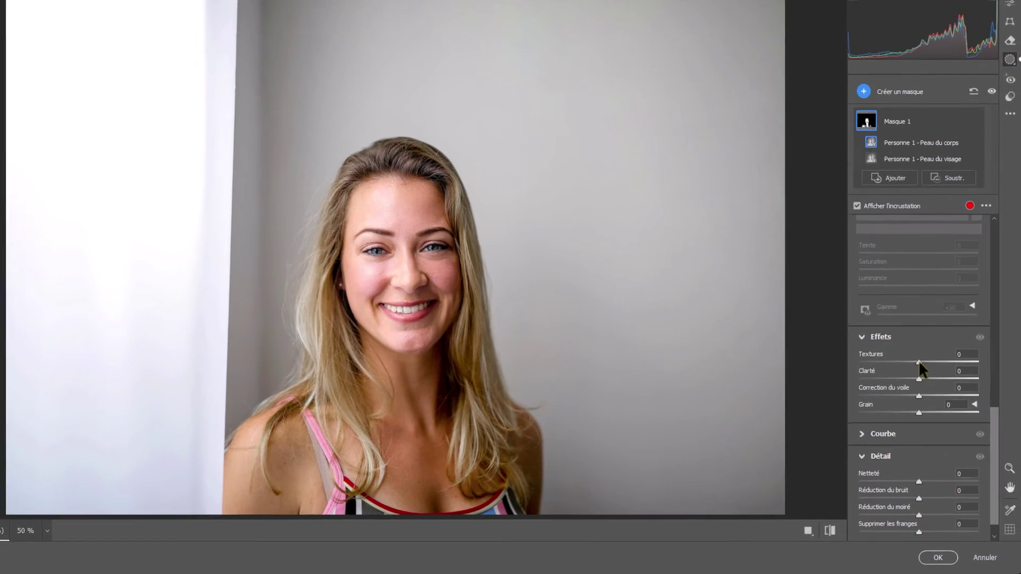
left_click_drag(918, 362, 937, 361)
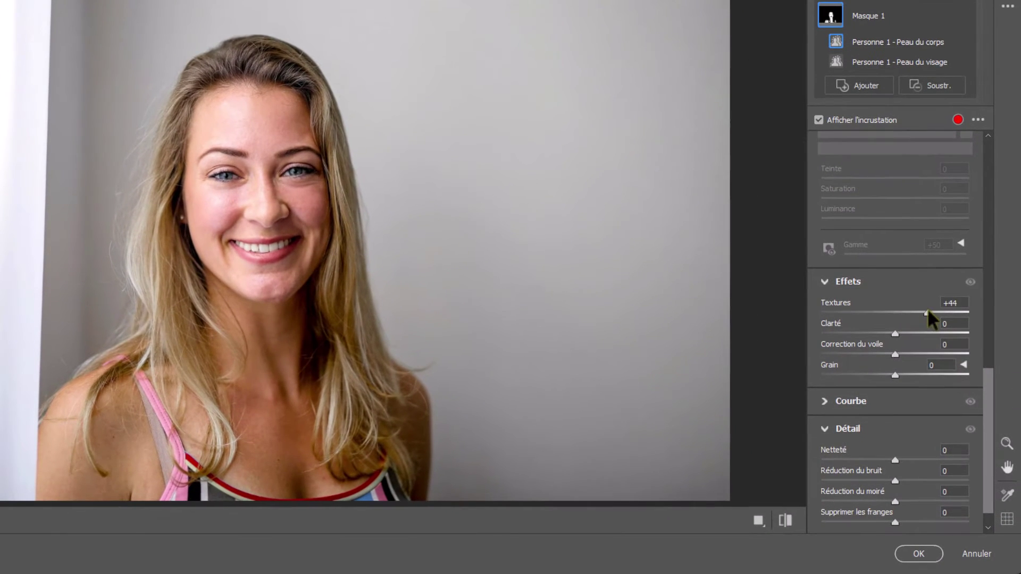
left_click_drag(936, 312, 940, 311)
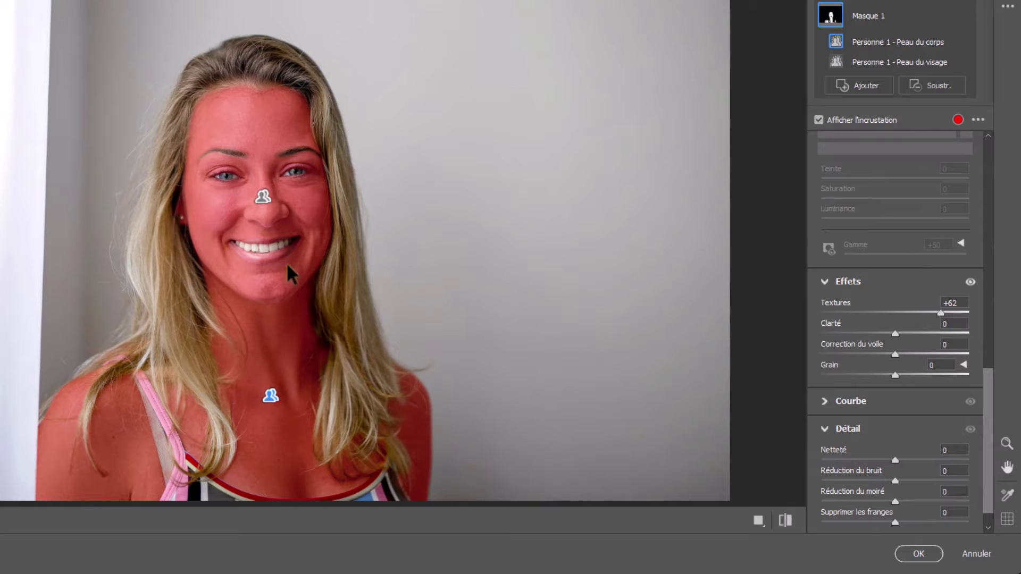
left_click_drag(940, 312, 954, 312)
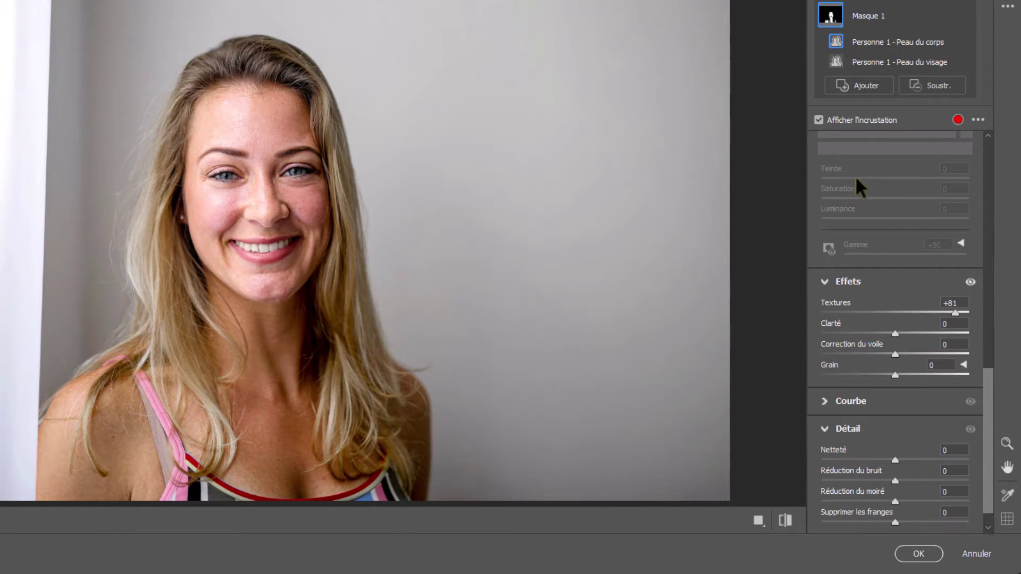
- Turn off the colour overlay of the skin mask
left_click(819, 120)
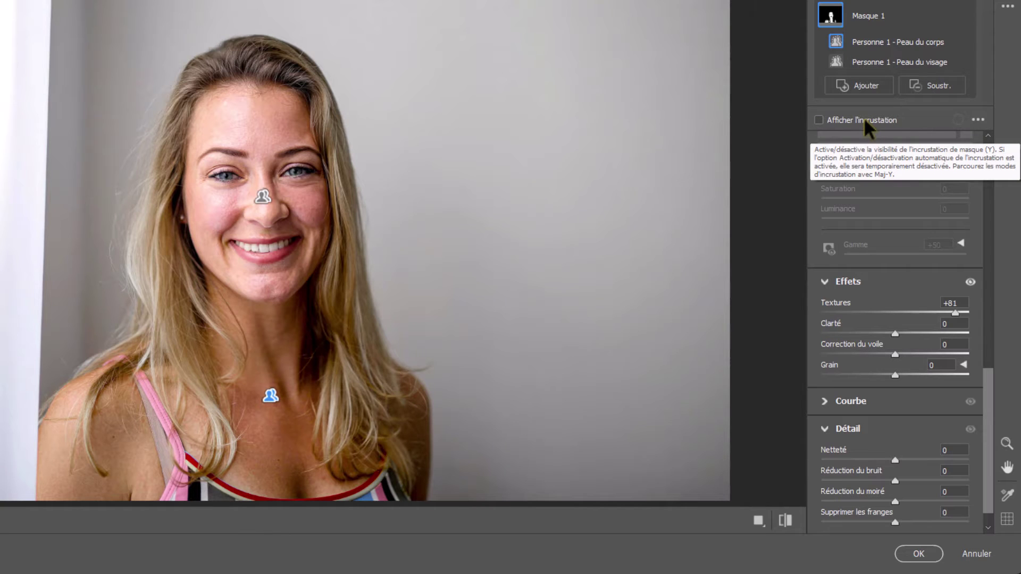
left_click(977, 121)
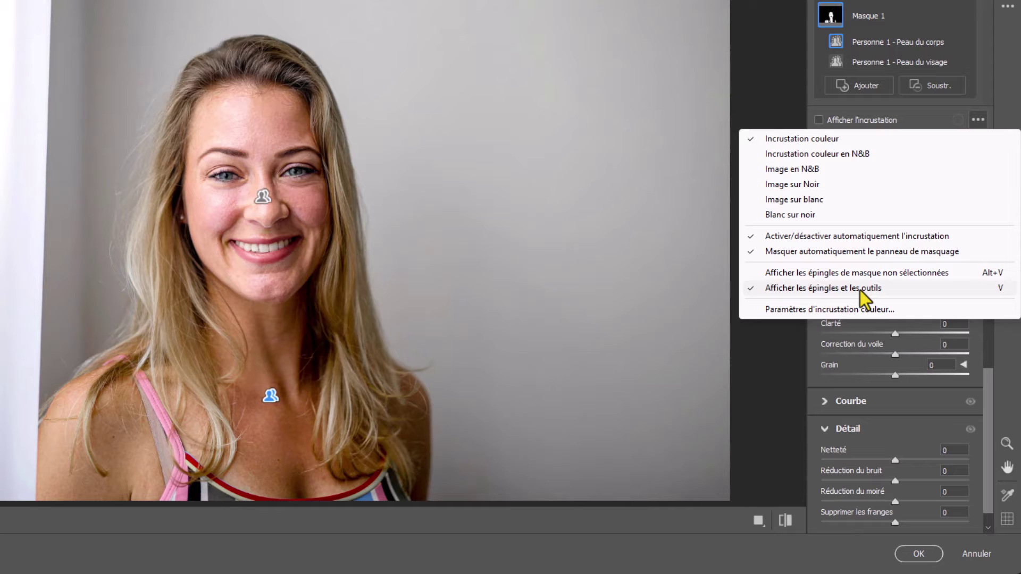
left_click(979, 120)
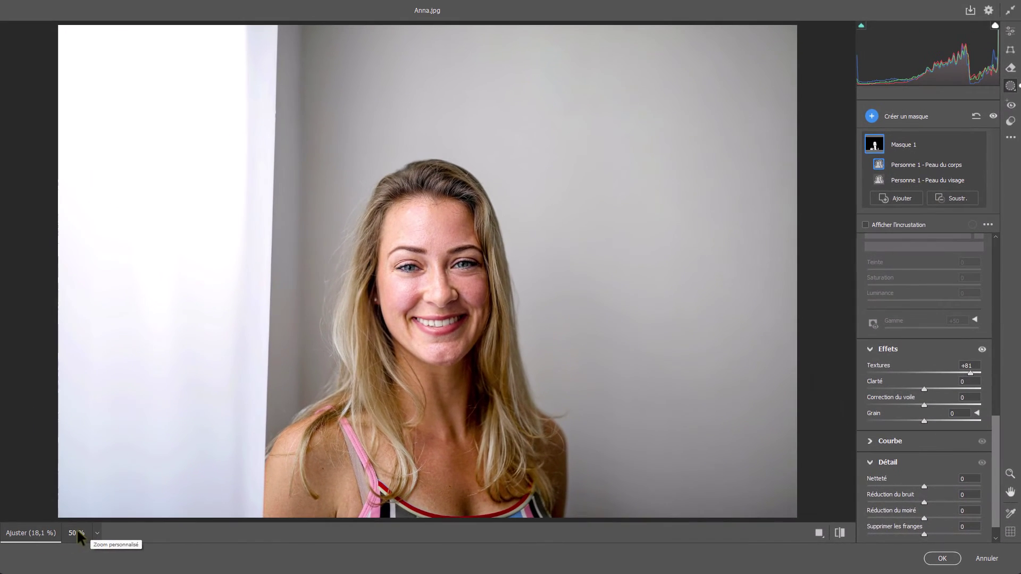
- Try Textures at +100 and at -20 on the skin mask, comparing the face at 50 % with the original settings
left_click(76, 534)
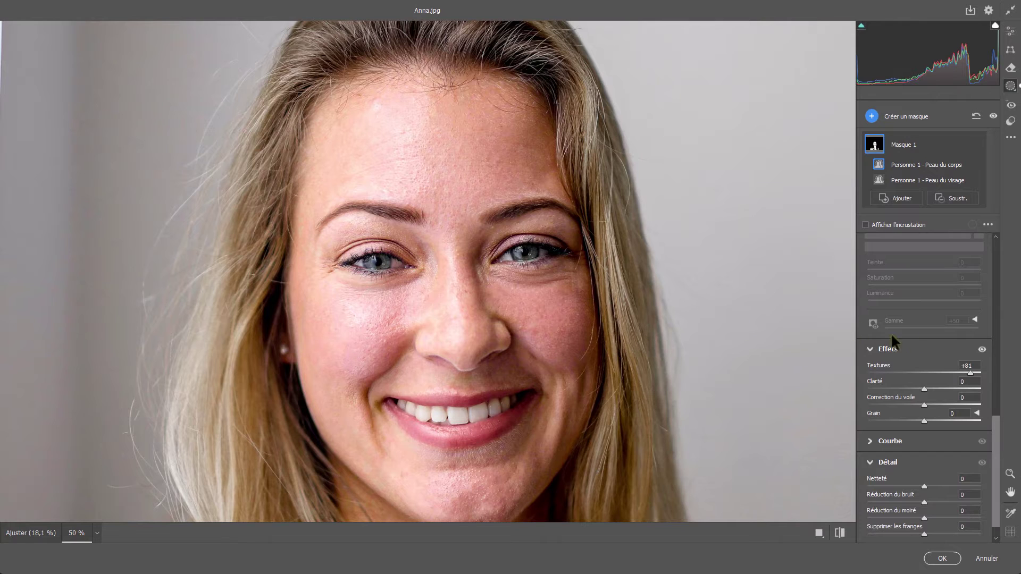
mouse_move(957, 373)
left_mouse_down()
mouse_move(974, 373)
mouse_move(925, 374)
mouse_move(969, 373)
left_mouse_up()
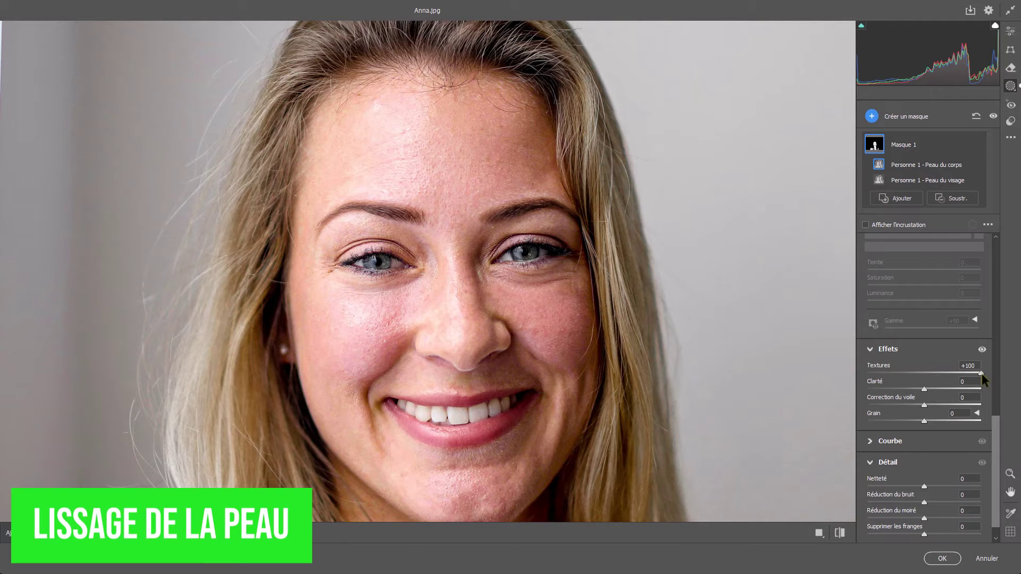
left_click_drag(982, 375, 919, 378)
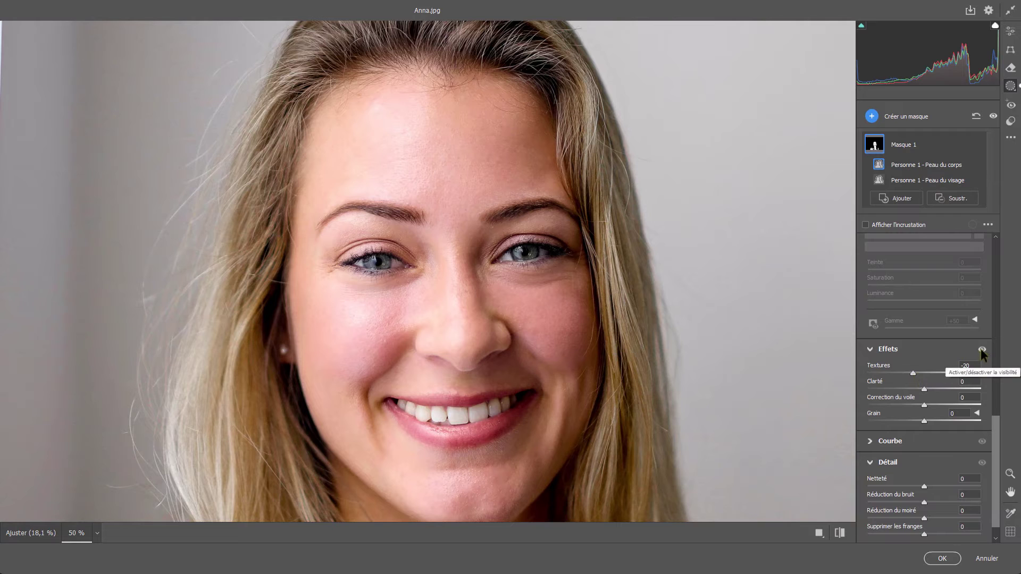
left_click(840, 533)
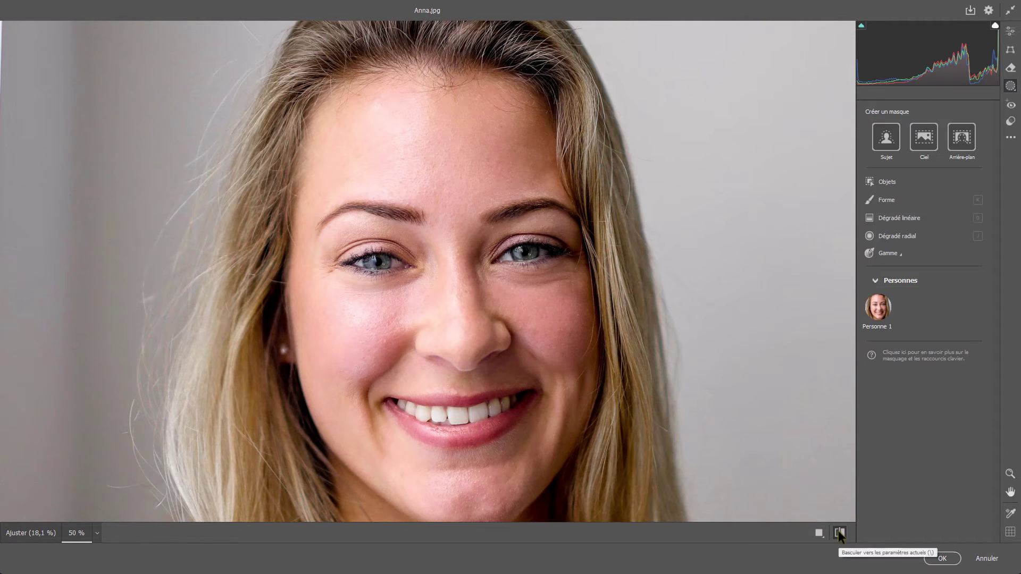
left_click(839, 532)
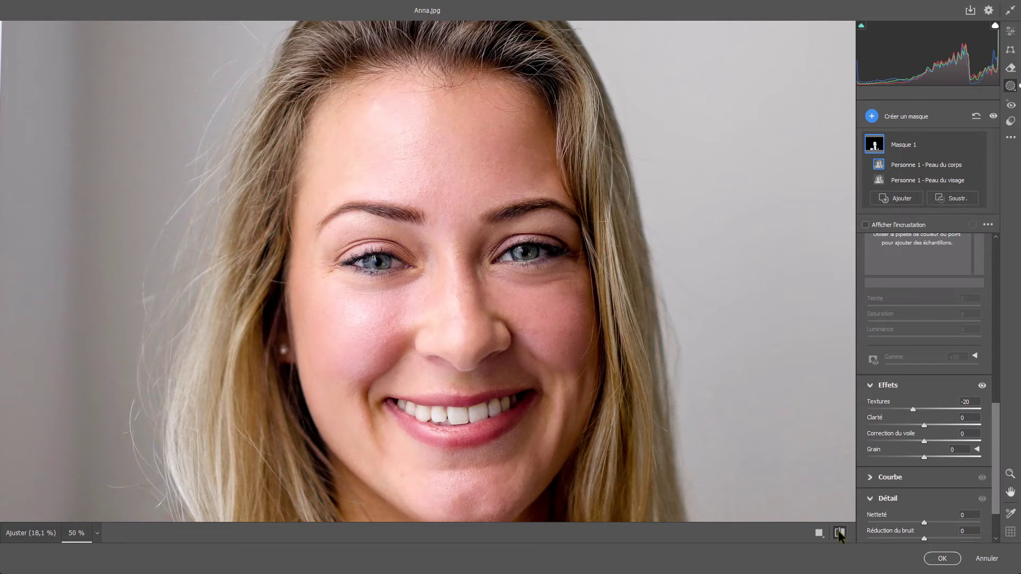
left_click(839, 533)
left_click(839, 533)
- Lower the skin mask's Textures to -38 and compare the current and default settings
left_click_drag(911, 408, 902, 408)
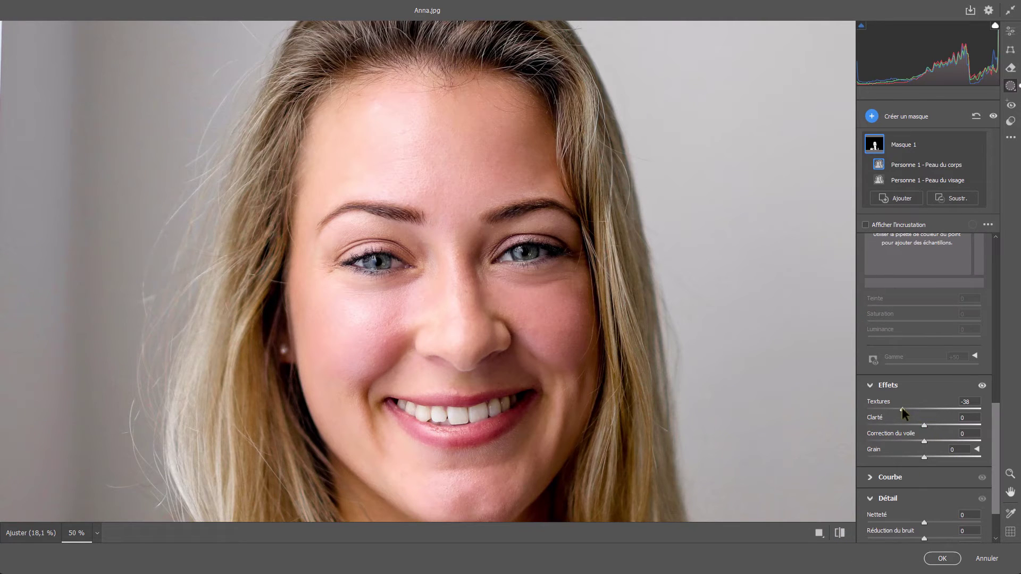
left_click(841, 533)
left_click(840, 533)
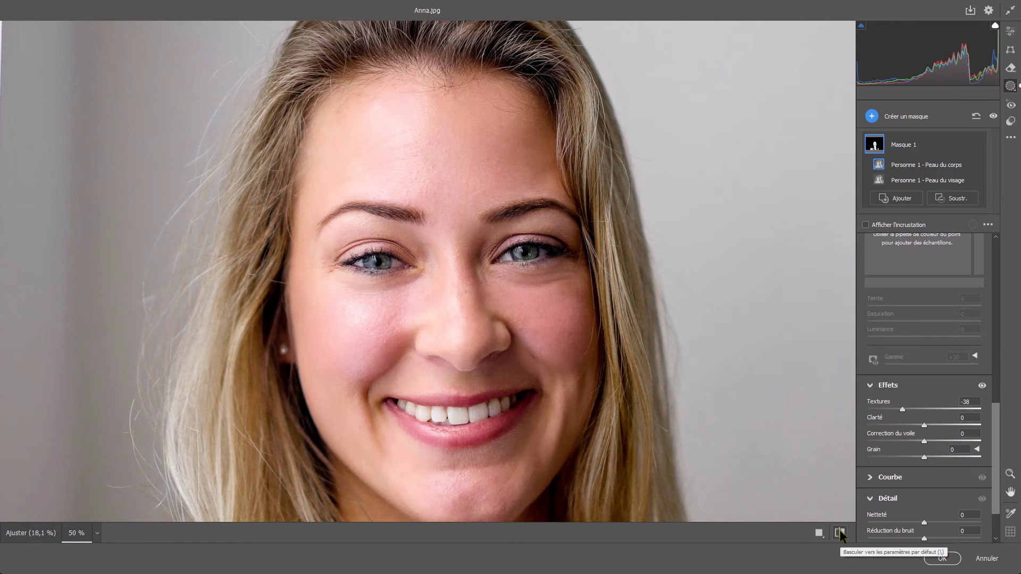
left_click(841, 533)
left_click(840, 533)
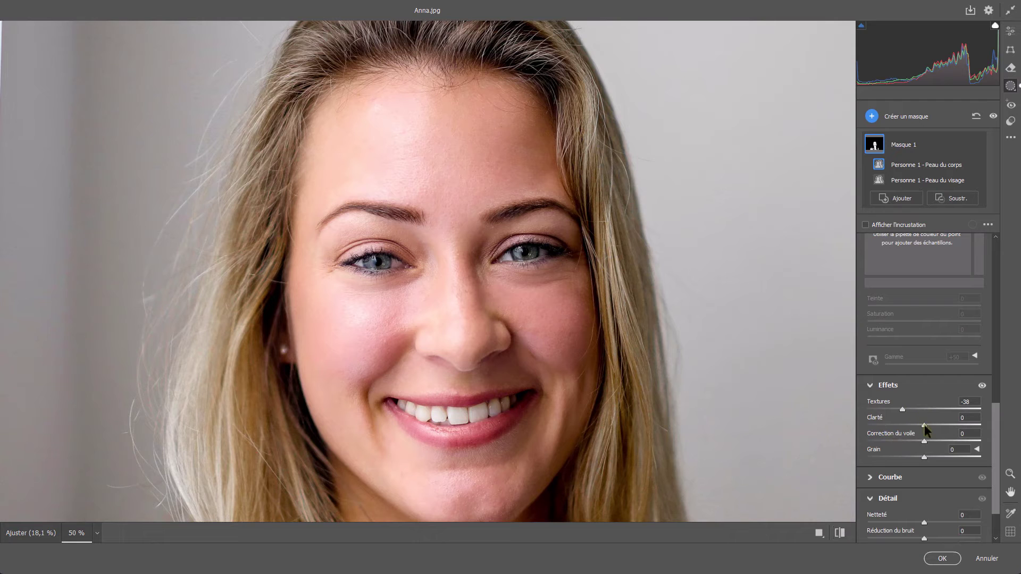
- Set the skin mask's effects to Textures -32, Clarté -28 and Correction du voile -3
left_click_drag(924, 426, 965, 429)
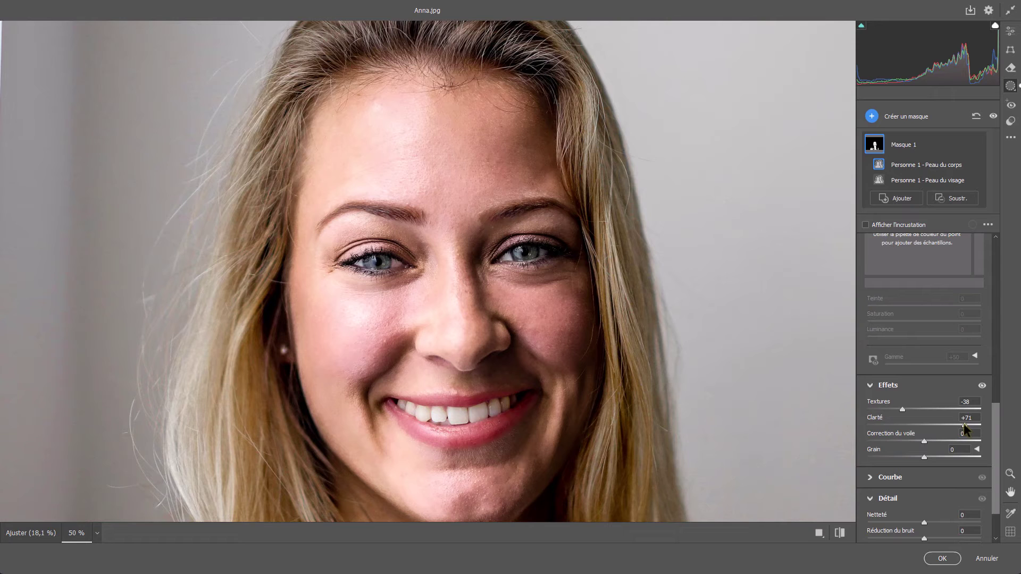
left_click_drag(948, 424, 907, 425)
left_click(71, 532)
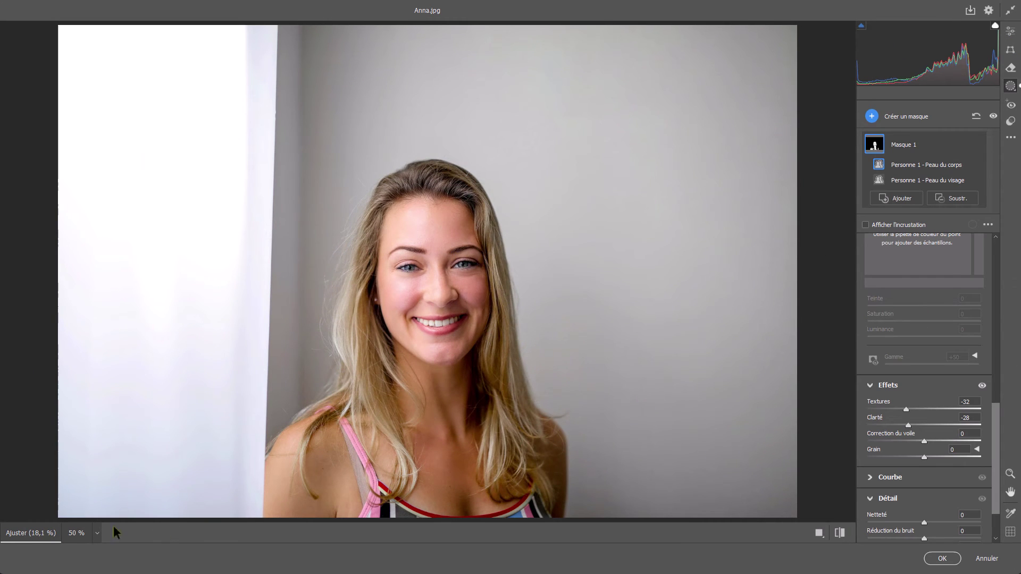
left_click(75, 534)
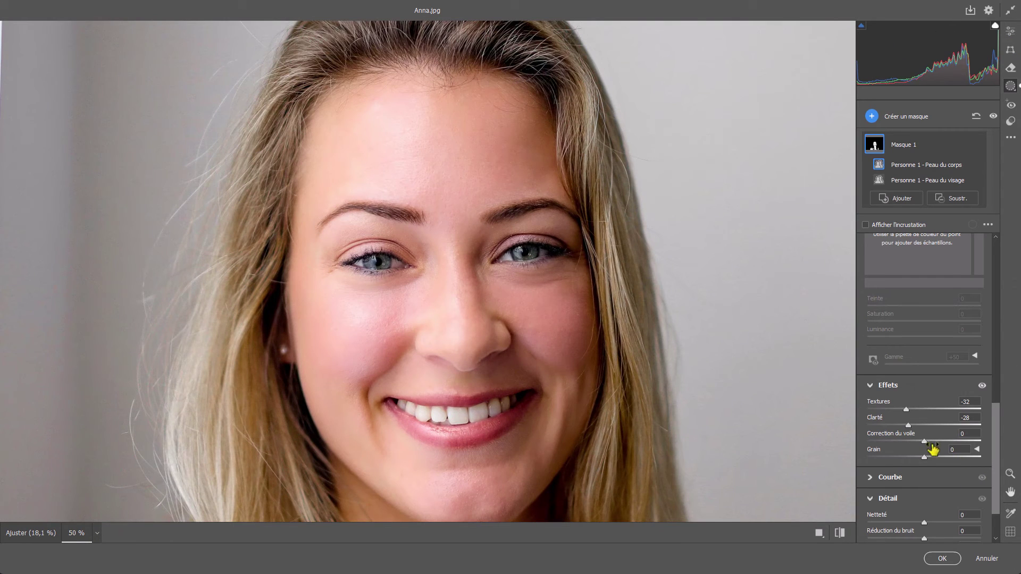
mouse_move(924, 441)
left_mouse_down()
mouse_move(914, 441)
mouse_move(950, 441)
mouse_move(903, 441)
mouse_move(961, 441)
mouse_move(917, 441)
mouse_move(935, 442)
mouse_move(916, 429)
left_mouse_up()
left_click(871, 388)
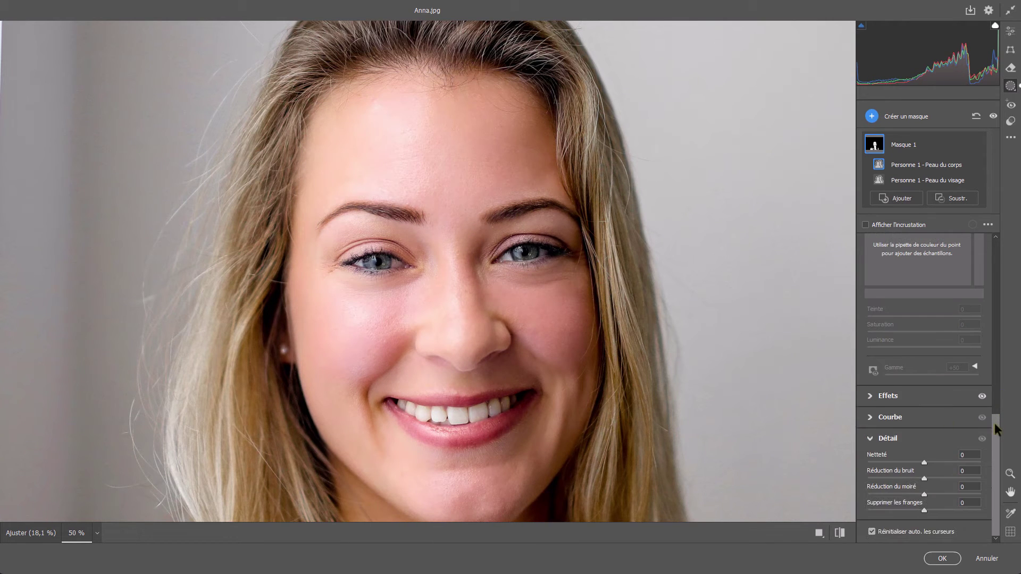
left_click_drag(995, 425, 995, 254)
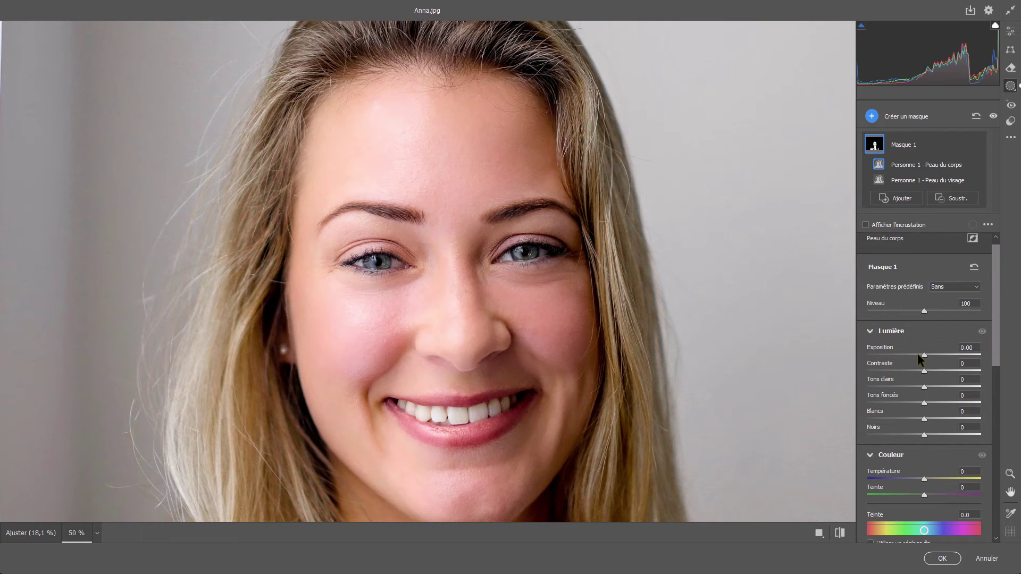
left_click(923, 355)
left_click_drag(998, 328, 984, 508)
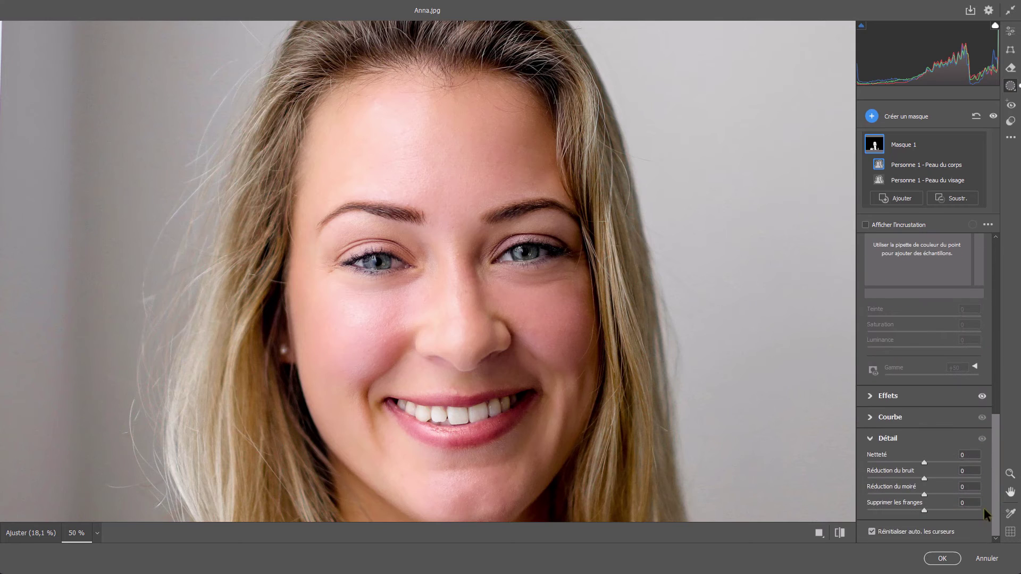
left_click(871, 398)
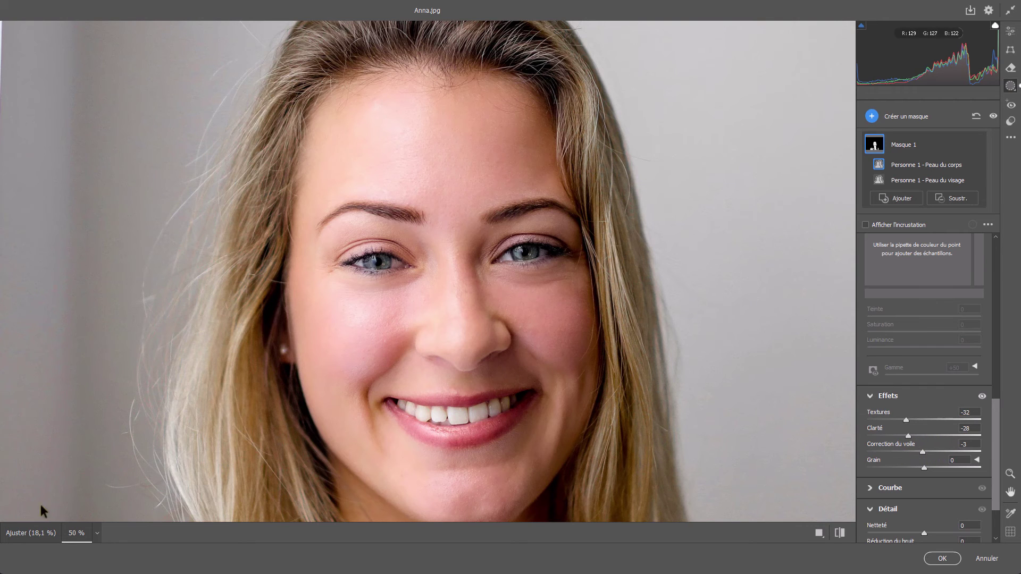
- Fit the whole portrait in view and apply the Camera Raw adjustments to it
left_click(33, 534)
left_click(942, 558)
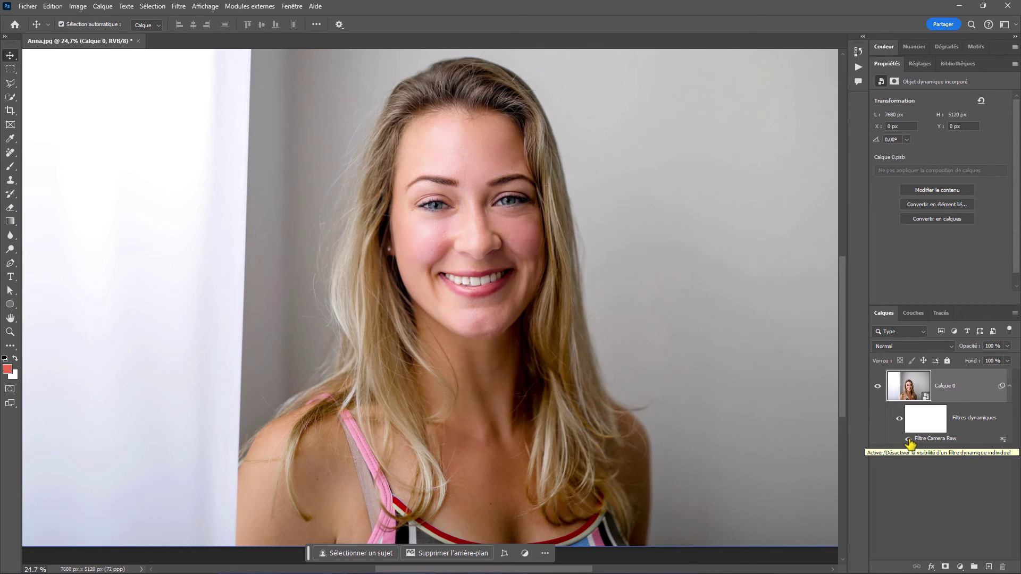
- Inspect the smoothed skin on the chest and face, comparing it with the Camera Raw smart filter hidden and shown
scroll(460, 472, "up", 5)
left_click_drag(387, 417, 429, 343)
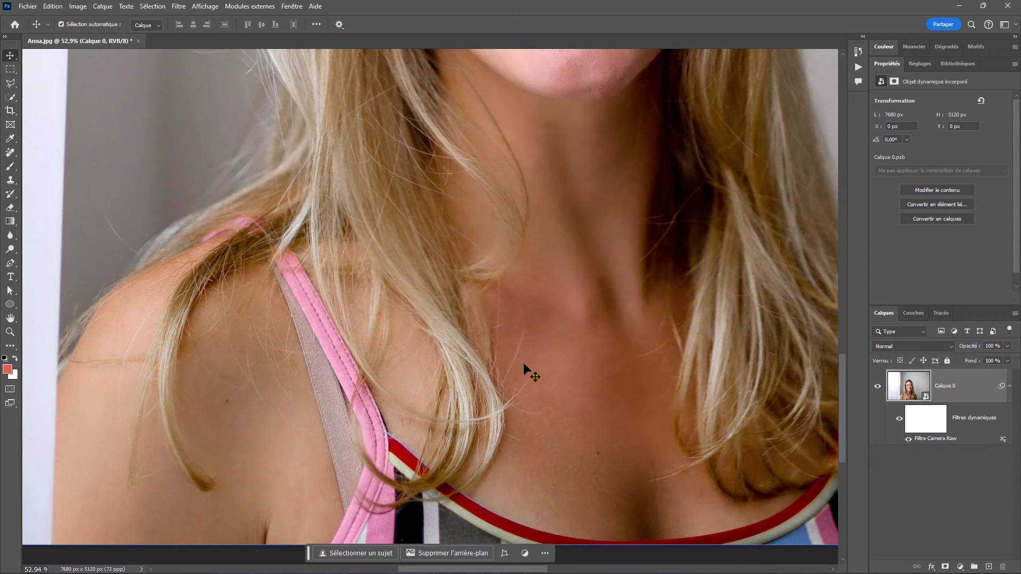
left_click_drag(615, 186, 598, 343)
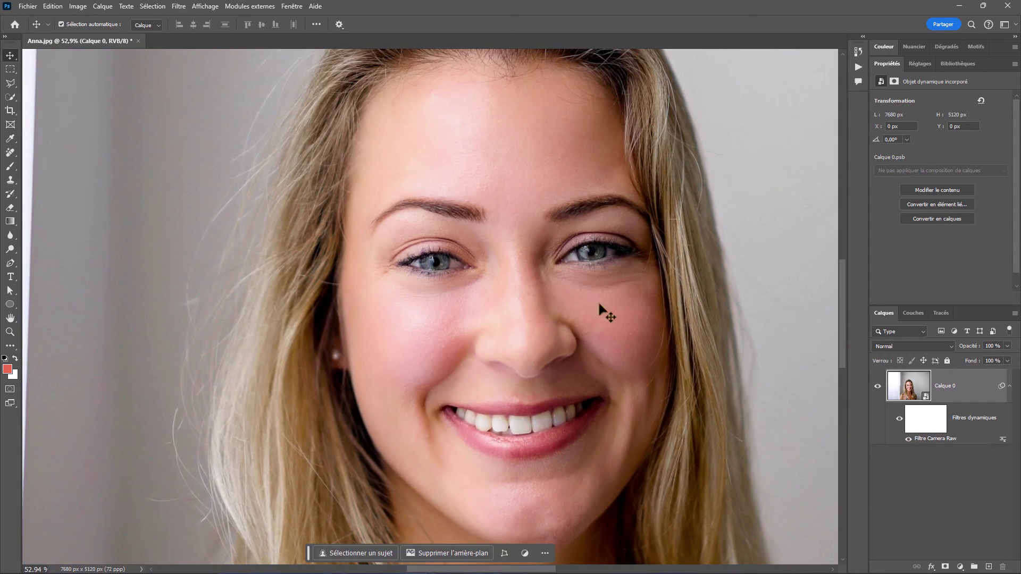
left_click(911, 445)
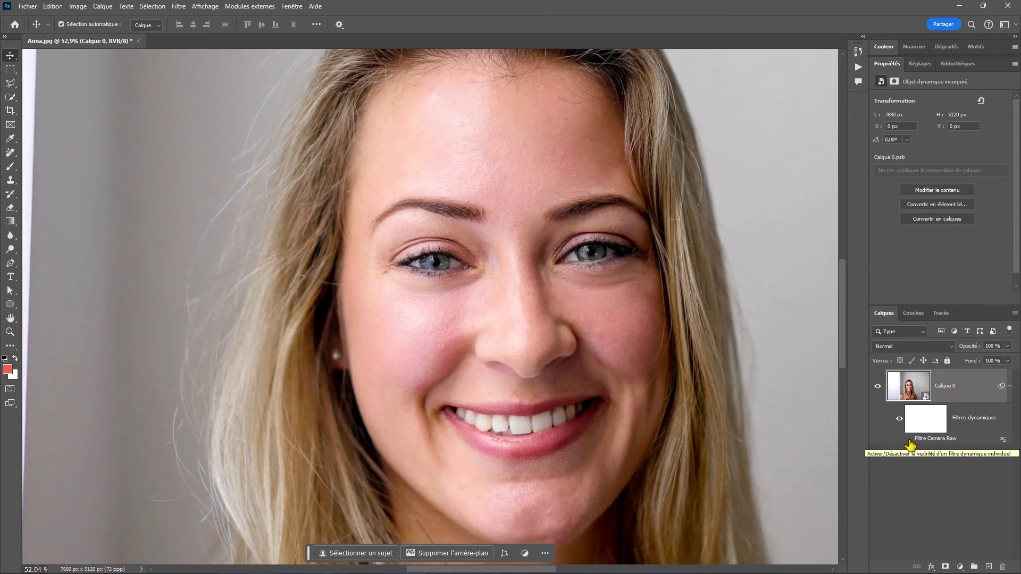
left_click(911, 445)
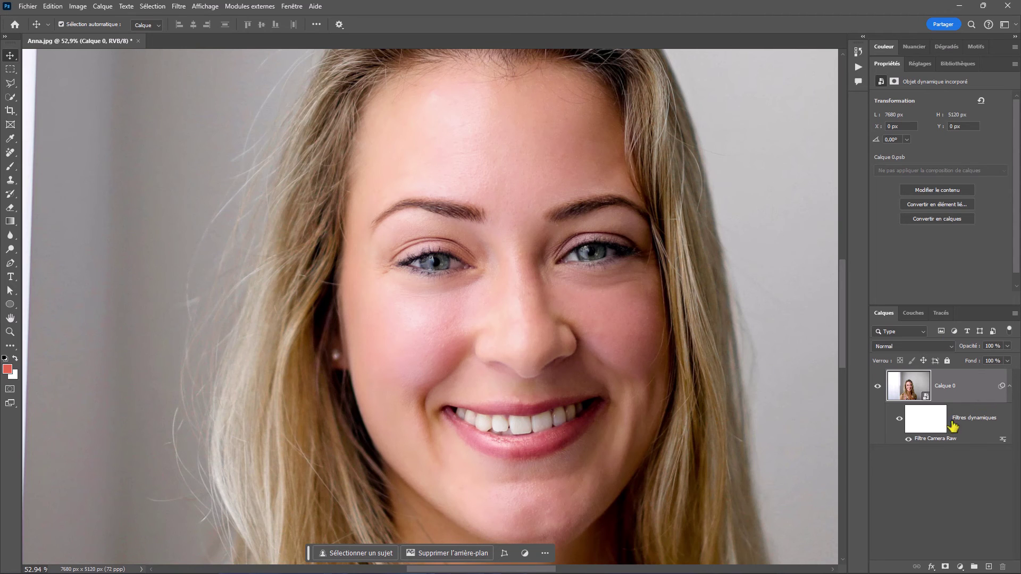
- Re-edit the Camera Raw smart filter on Calque 0, setting Masque 1's Textures to -42 and Clarté to -46, and apply it
double_click(938, 441)
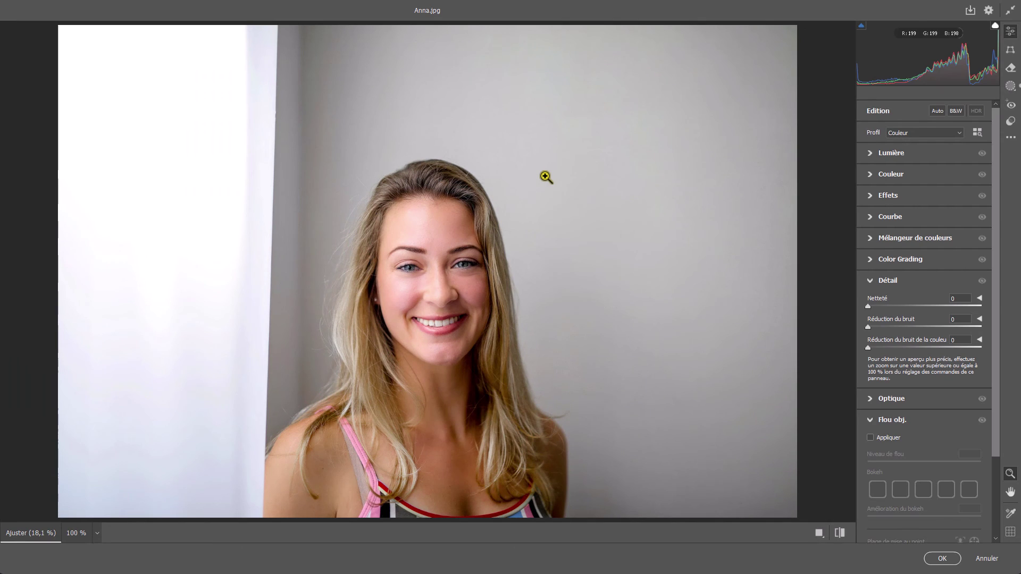
left_click(1011, 87)
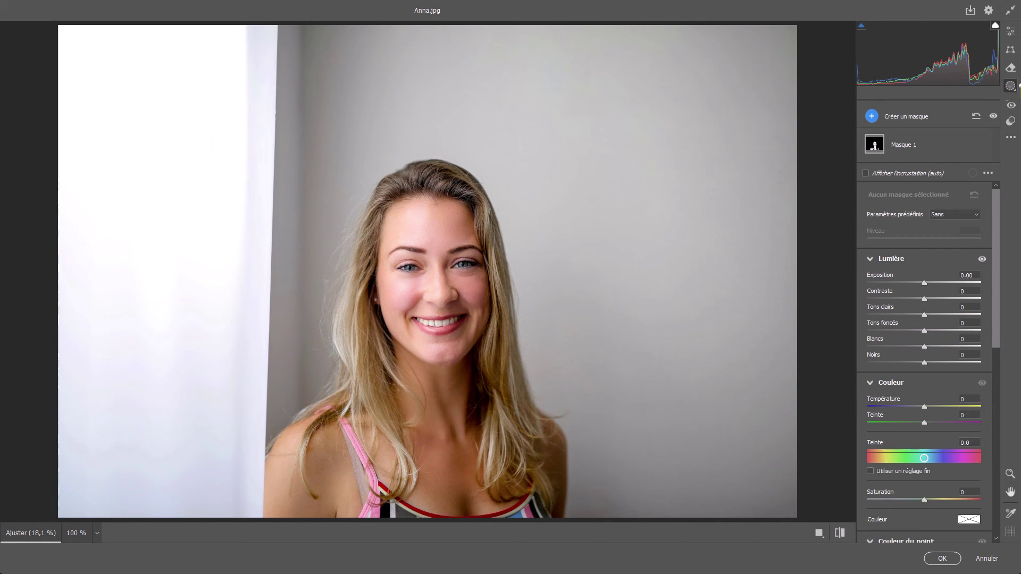
left_click(875, 145)
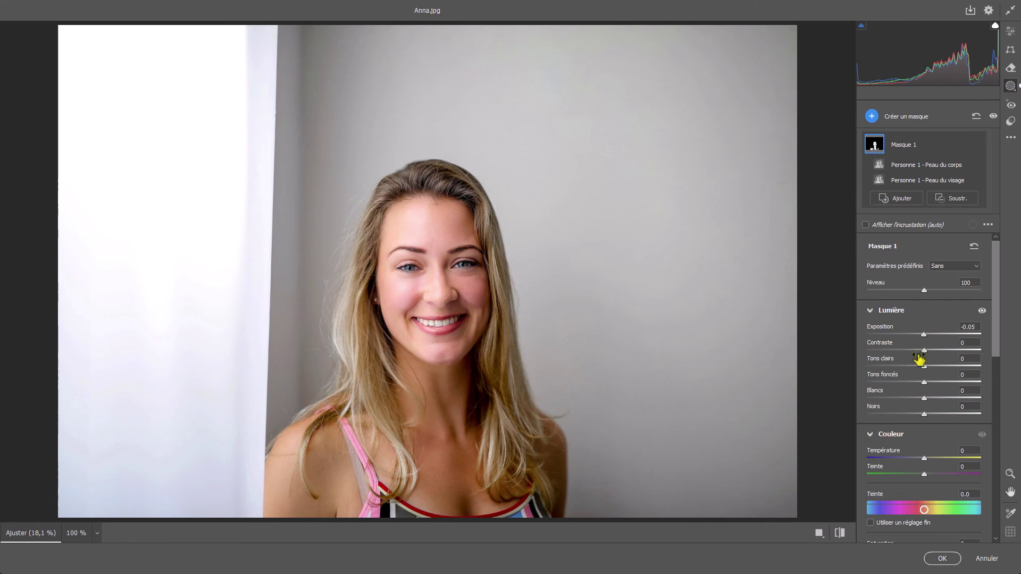
left_click_drag(994, 309, 988, 452)
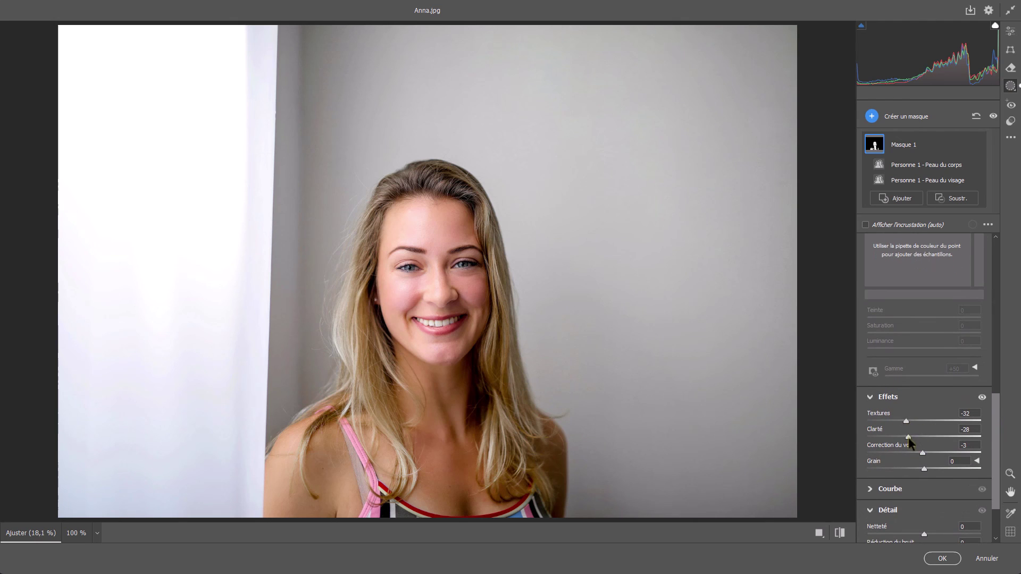
left_click_drag(910, 437, 899, 438)
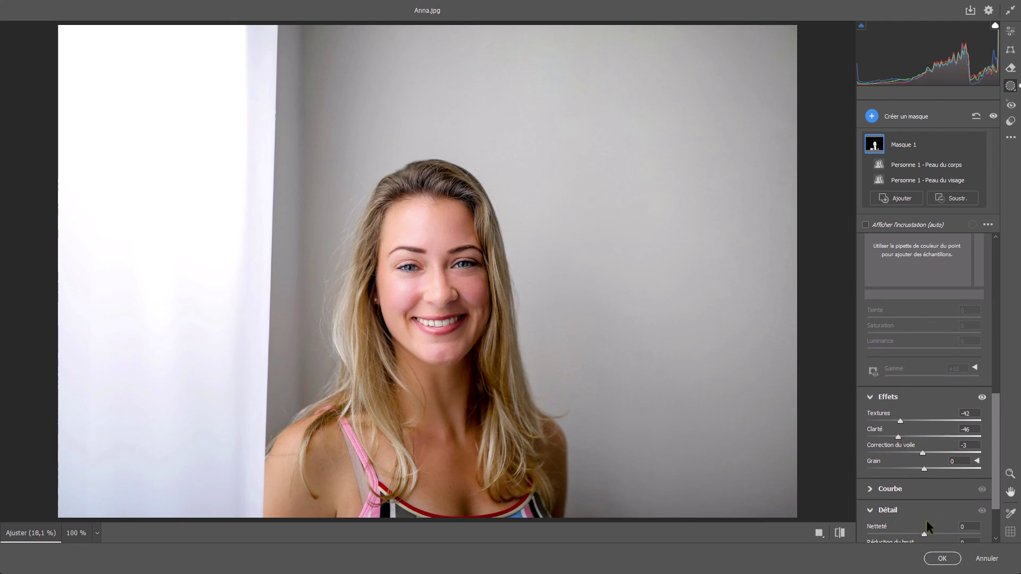
left_click(942, 558)
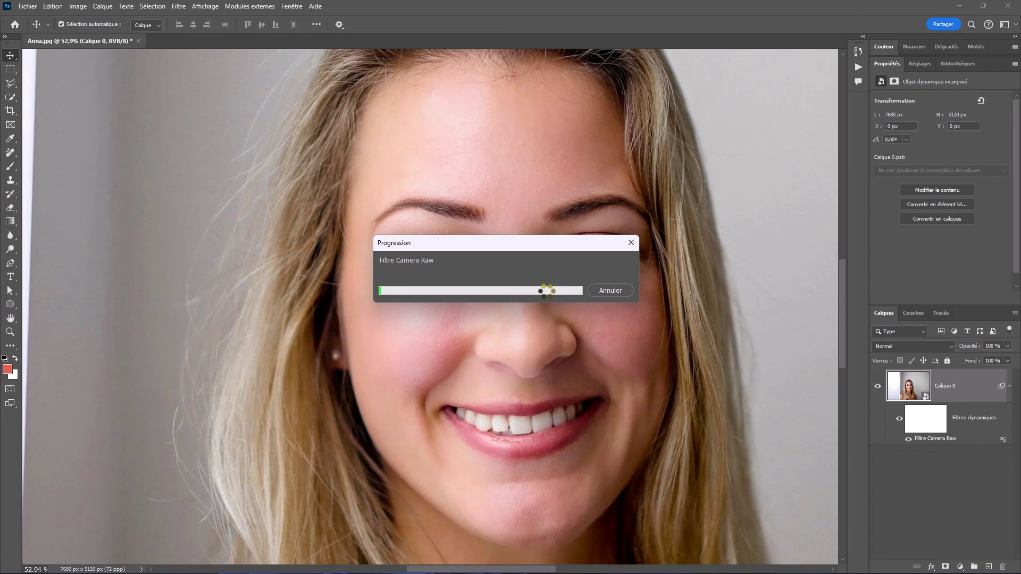
- Compare the woman's face and shoulders with the Camera Raw smart filter hidden and shown
double_click(13, 318)
scroll(402, 429, "up", 4)
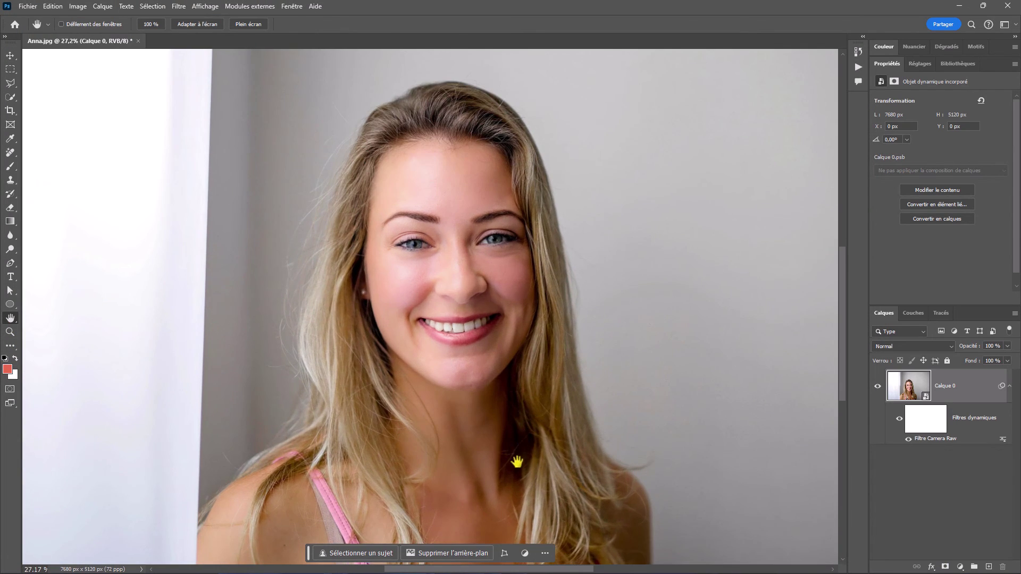
left_click(9, 56)
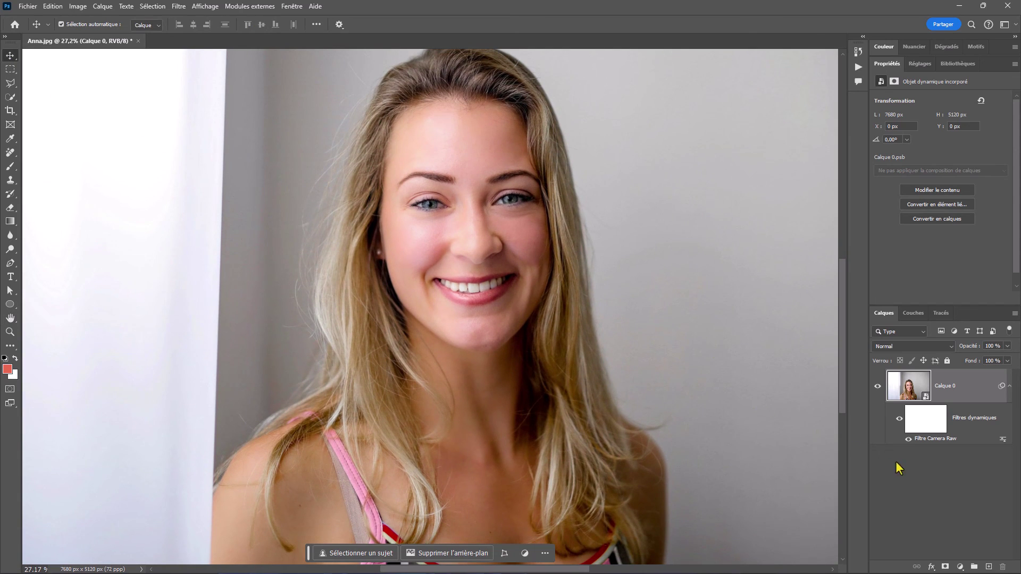
left_click(908, 440)
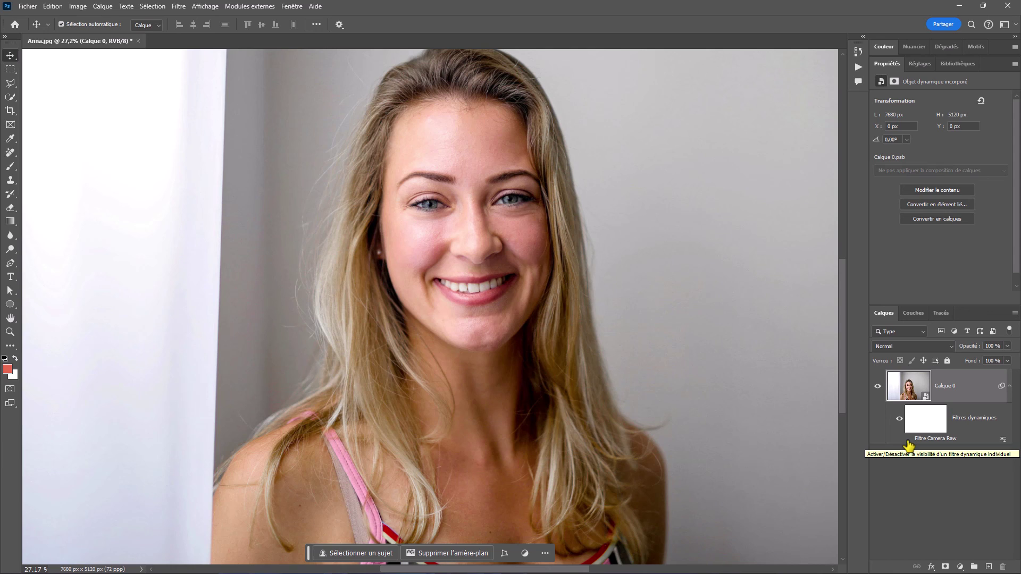
left_click(908, 440)
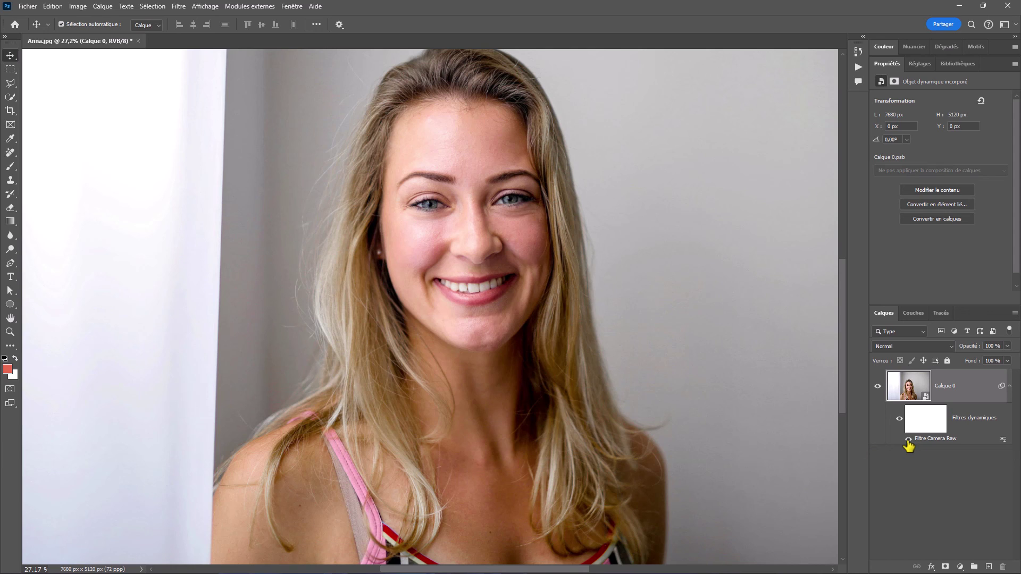